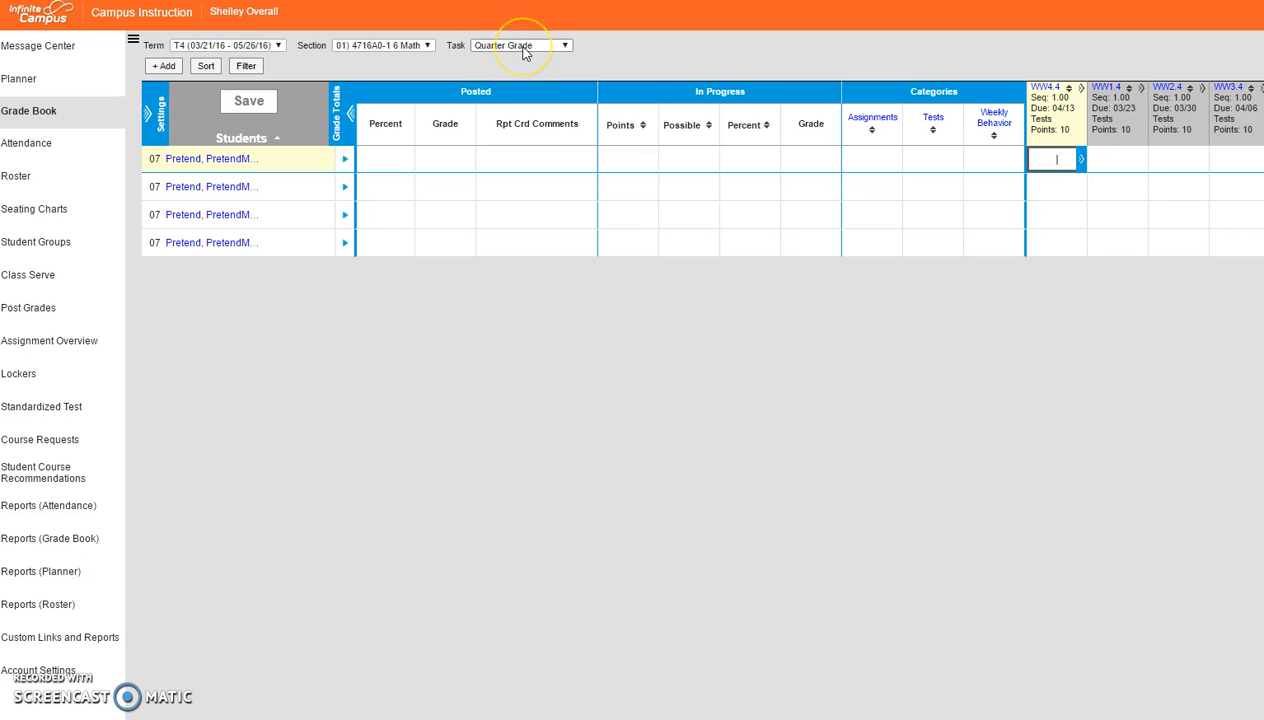
Step: Add a new assignment named with the teacher's first name followed by "Test", and abbreviate it as ST
click(163, 66)
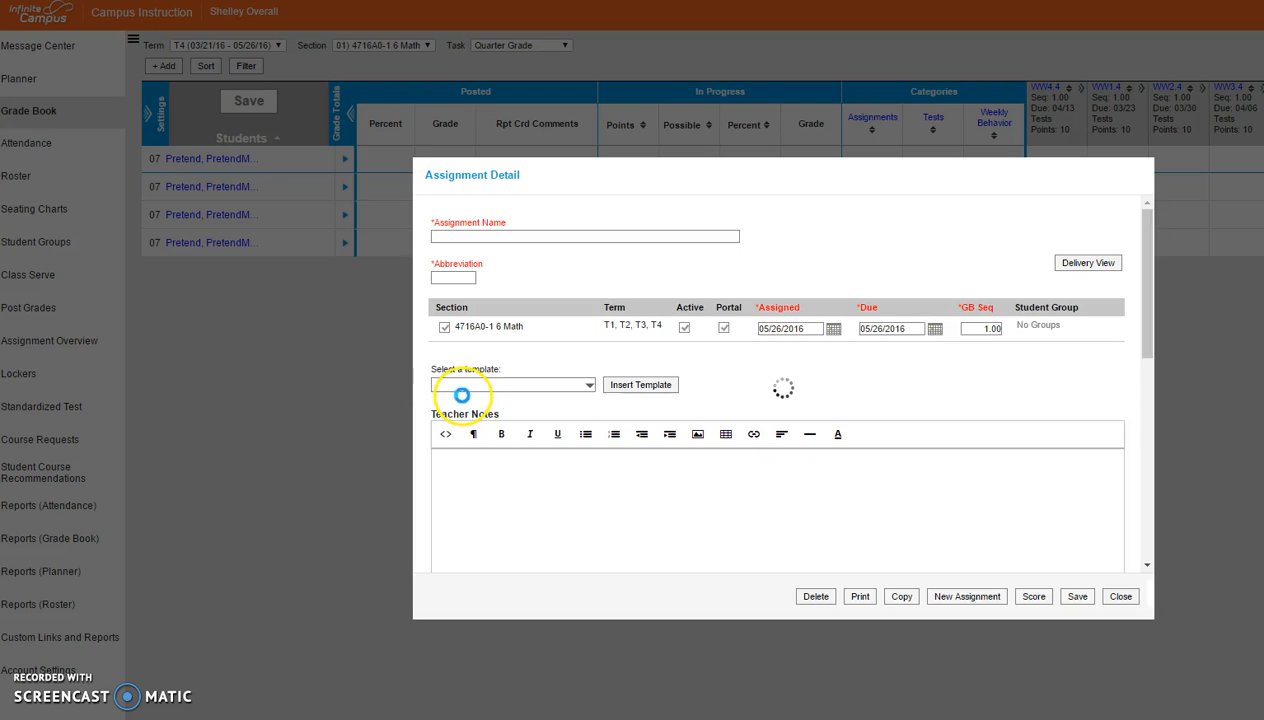
click(499, 235)
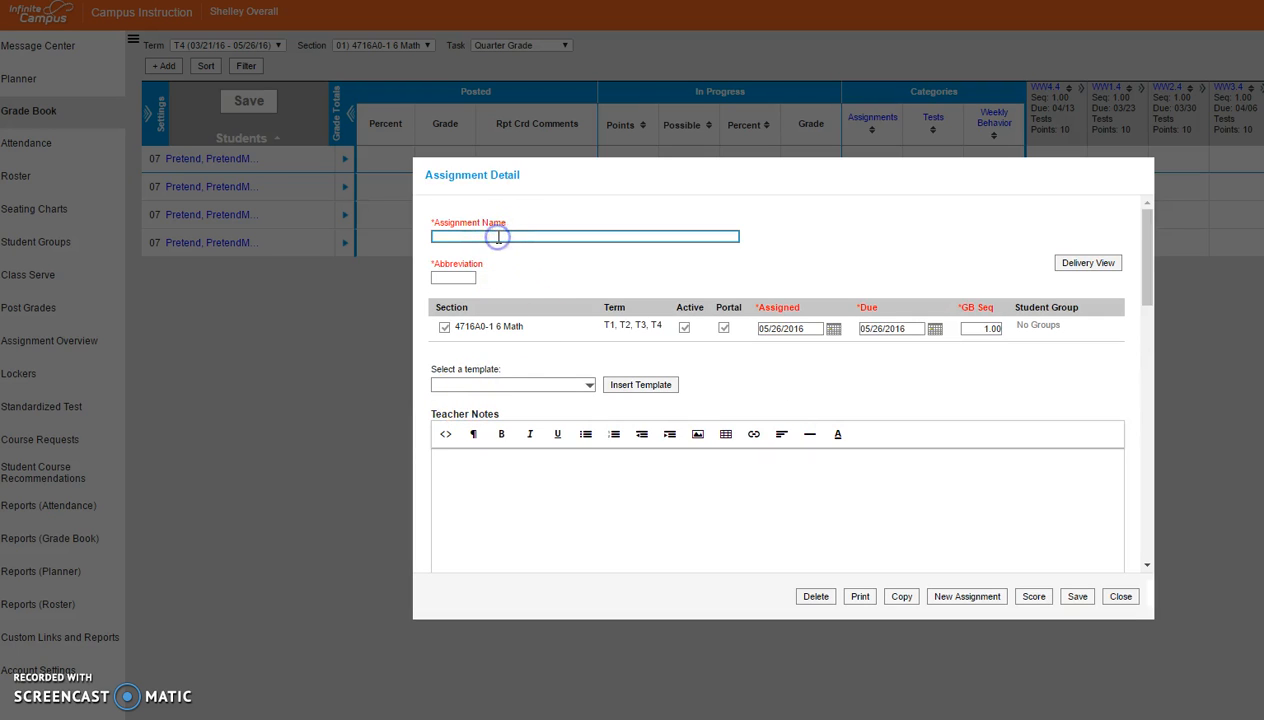
text(Shelley Test)
key(Tab)
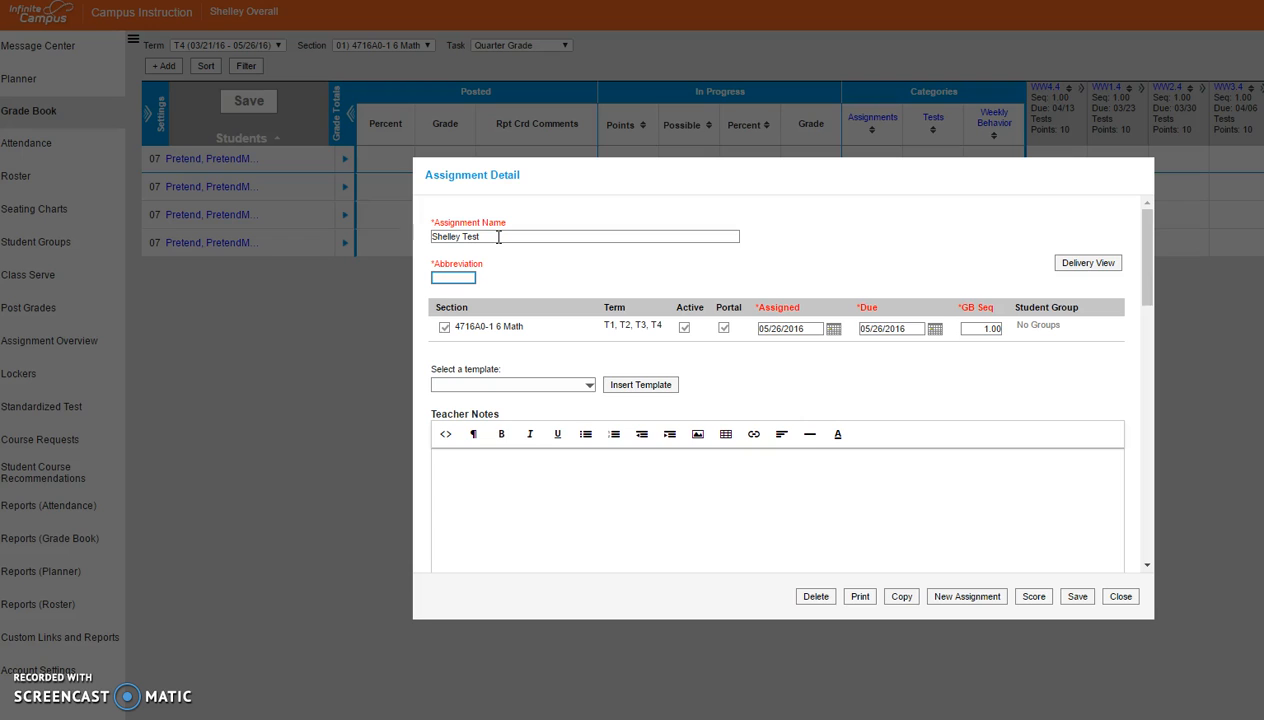
text(ST)
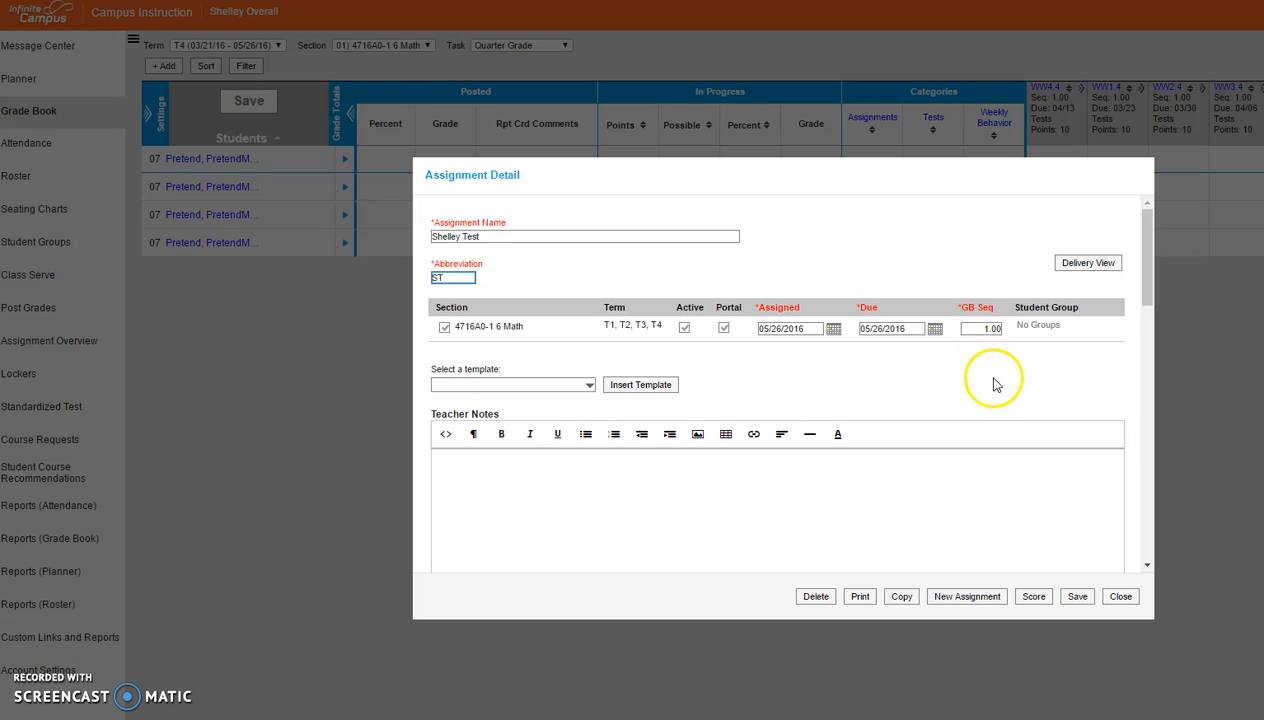
Step: Align the assignment to Quarter Grade in the Assignments category, with points scoring and 100 total points, and save it
drag(1147, 252, 1147, 294)
click(502, 349)
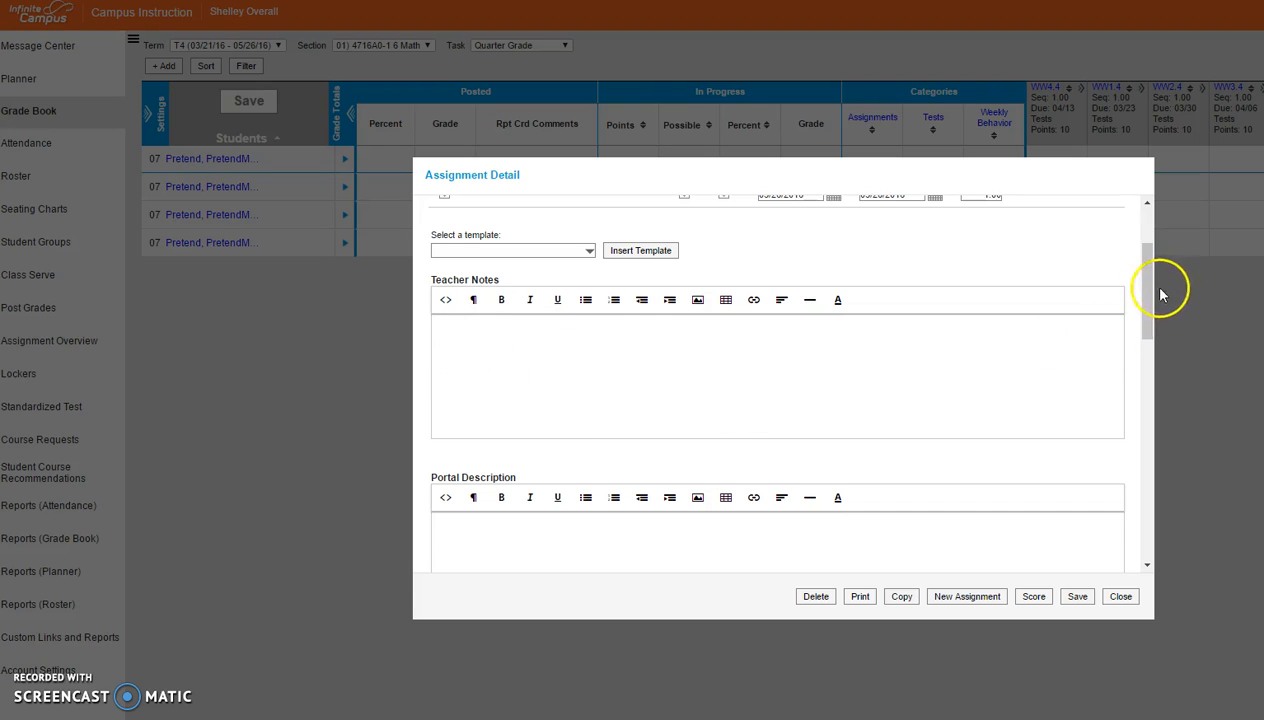
drag(1146, 282, 1146, 330)
click(600, 324)
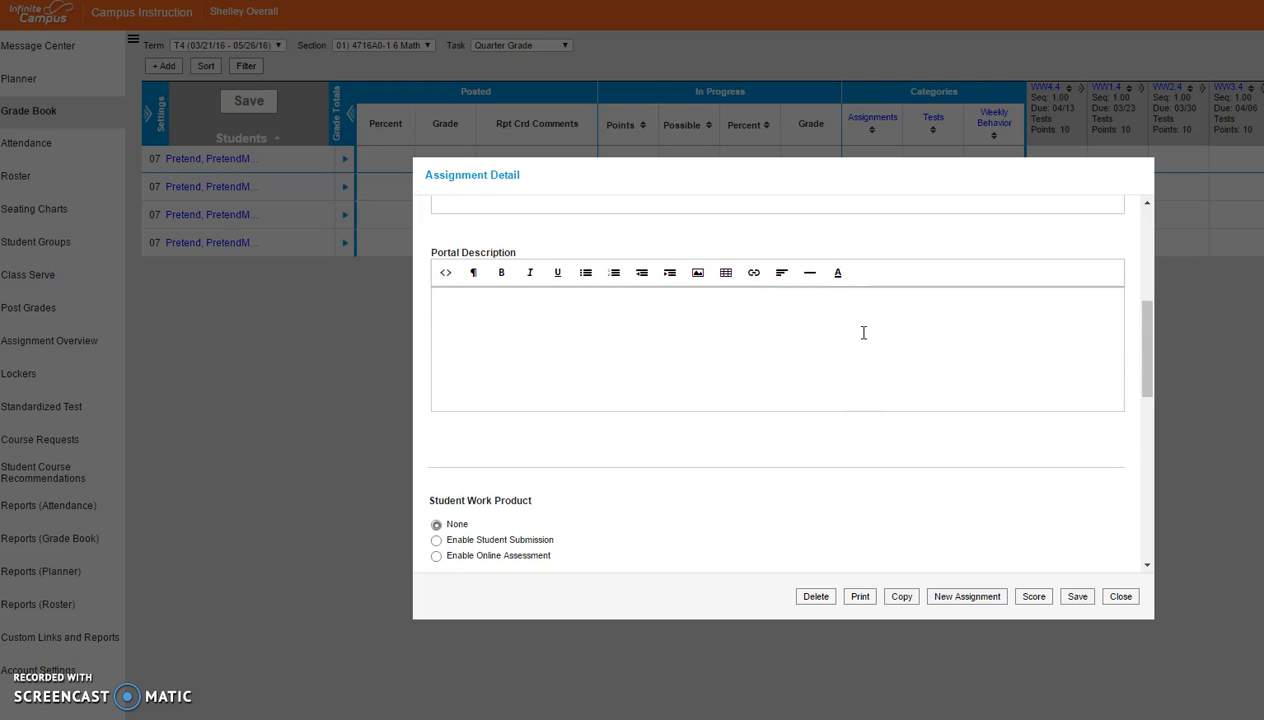
drag(1144, 339, 1158, 455)
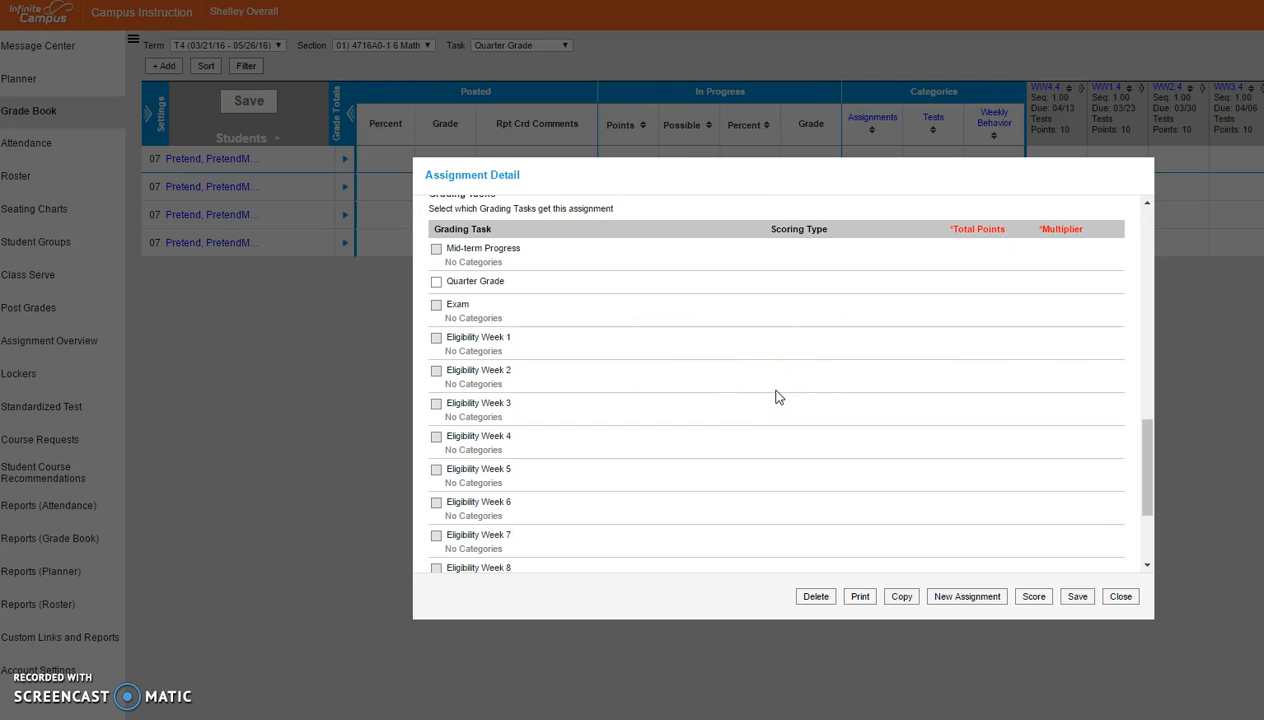
click(436, 284)
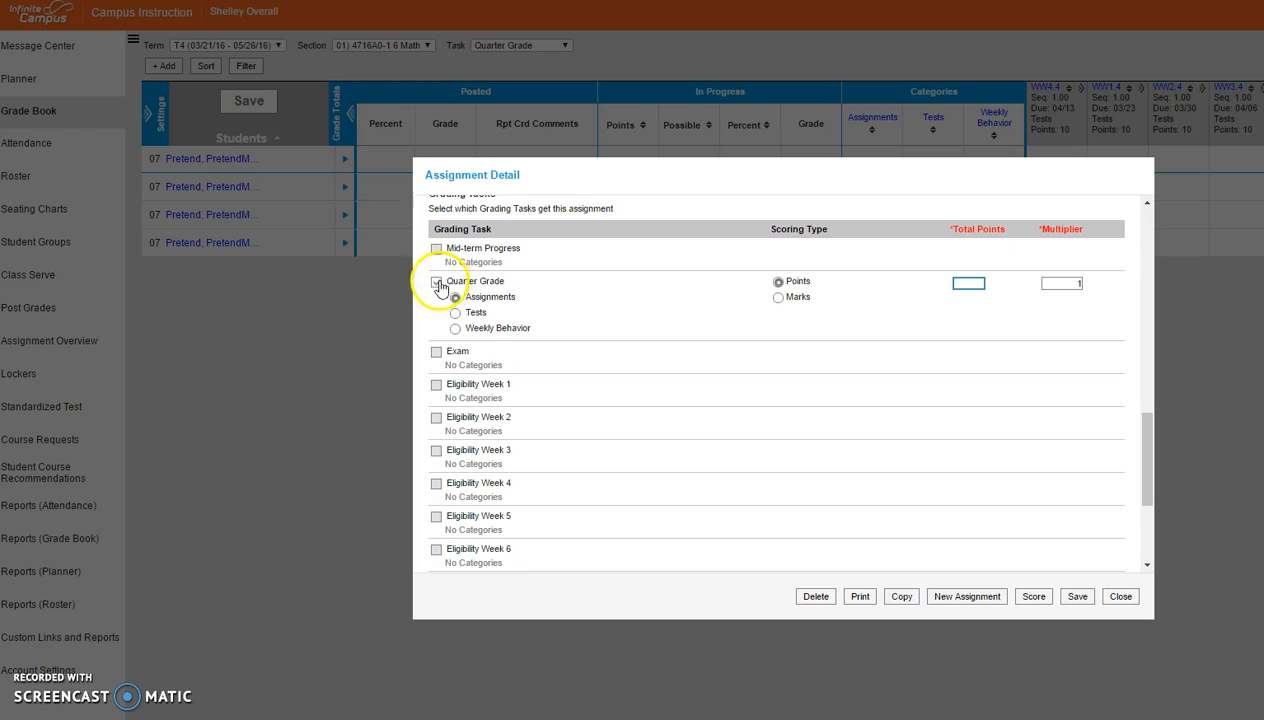
click(437, 284)
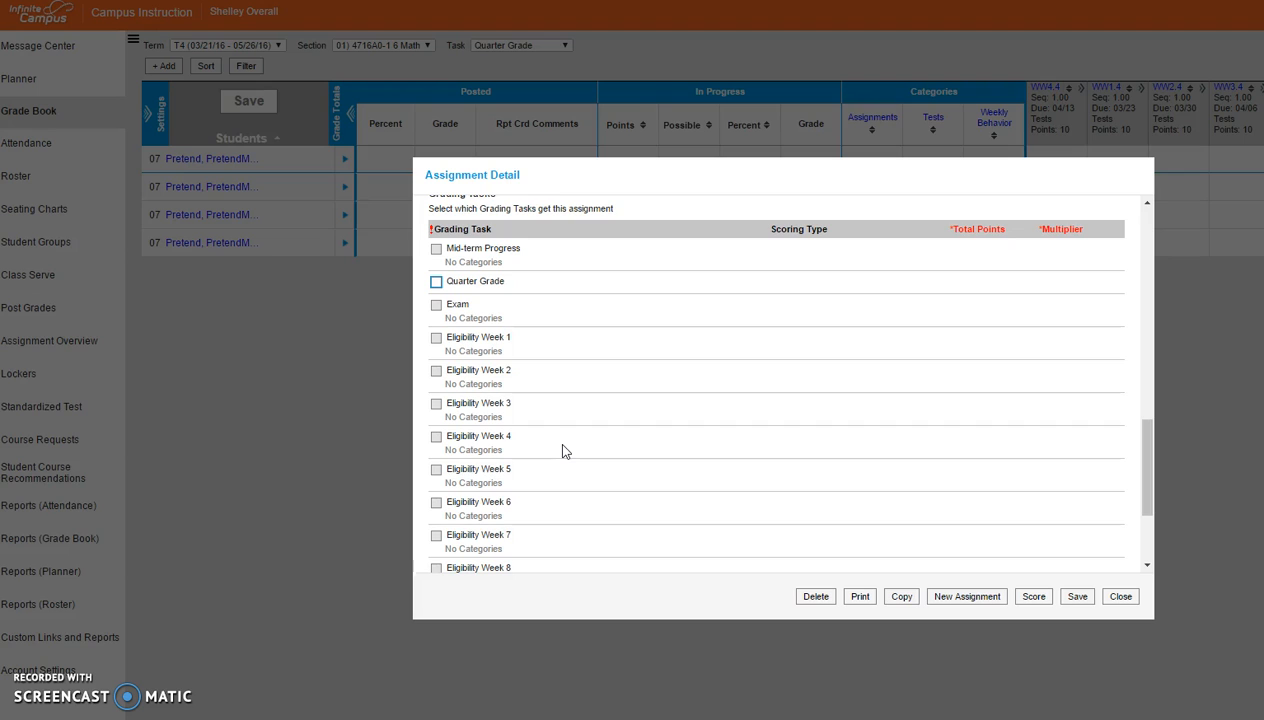
click(436, 282)
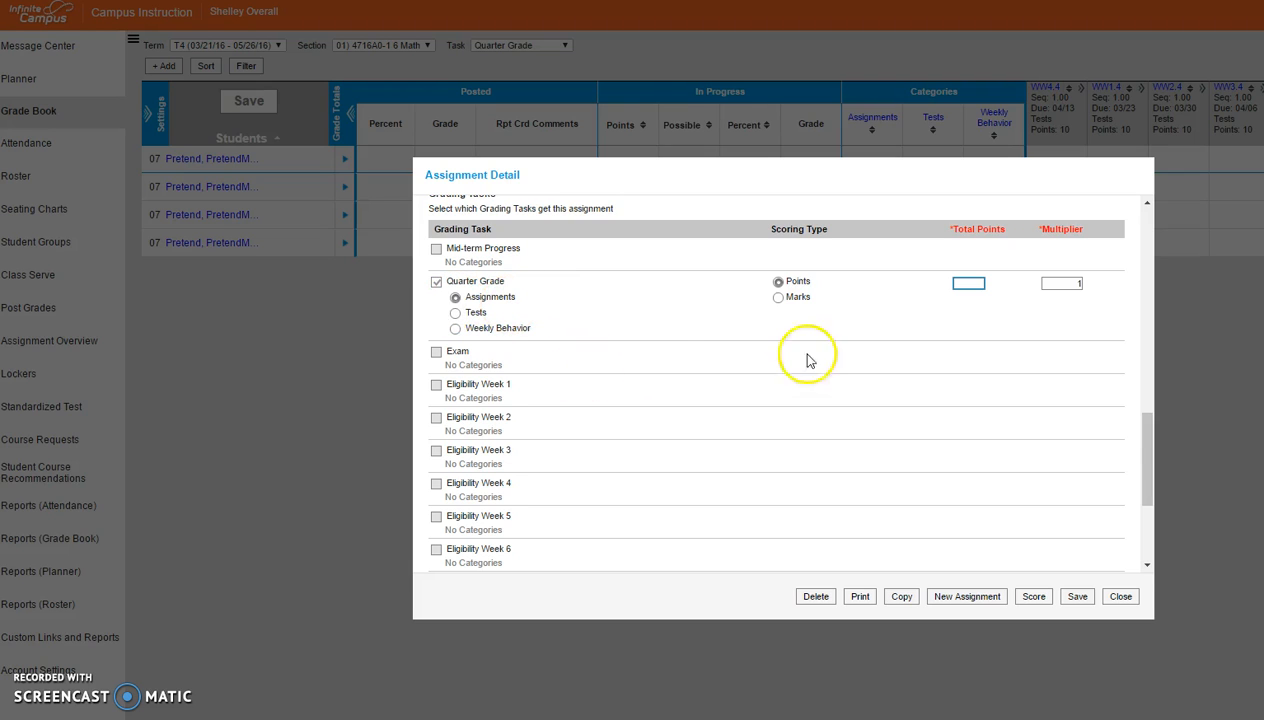
text(100)
click(968, 300)
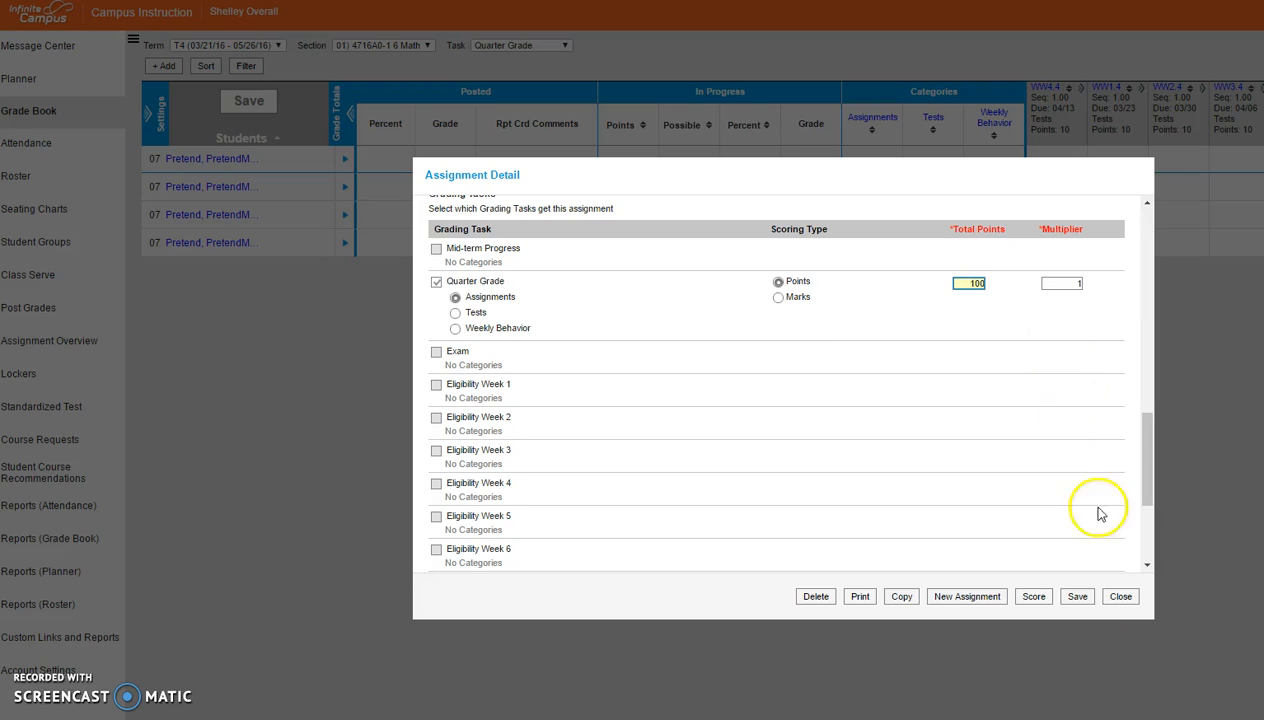
click(1078, 596)
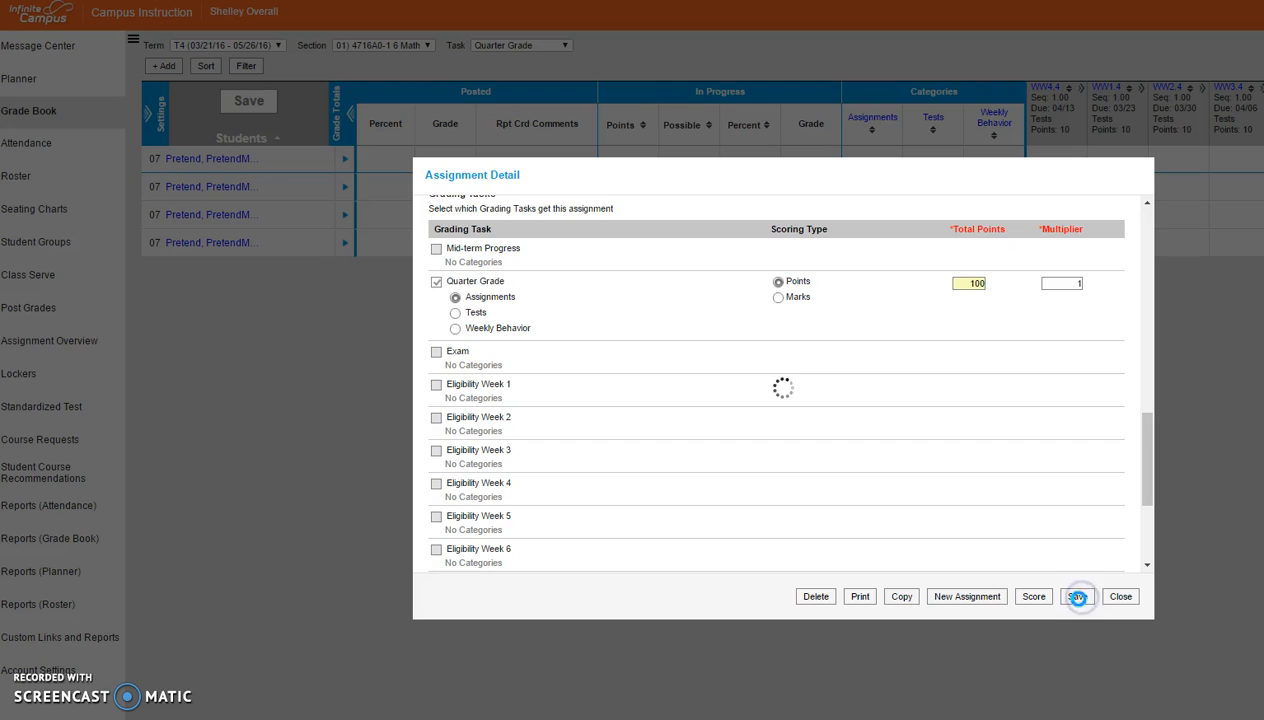
click(1121, 597)
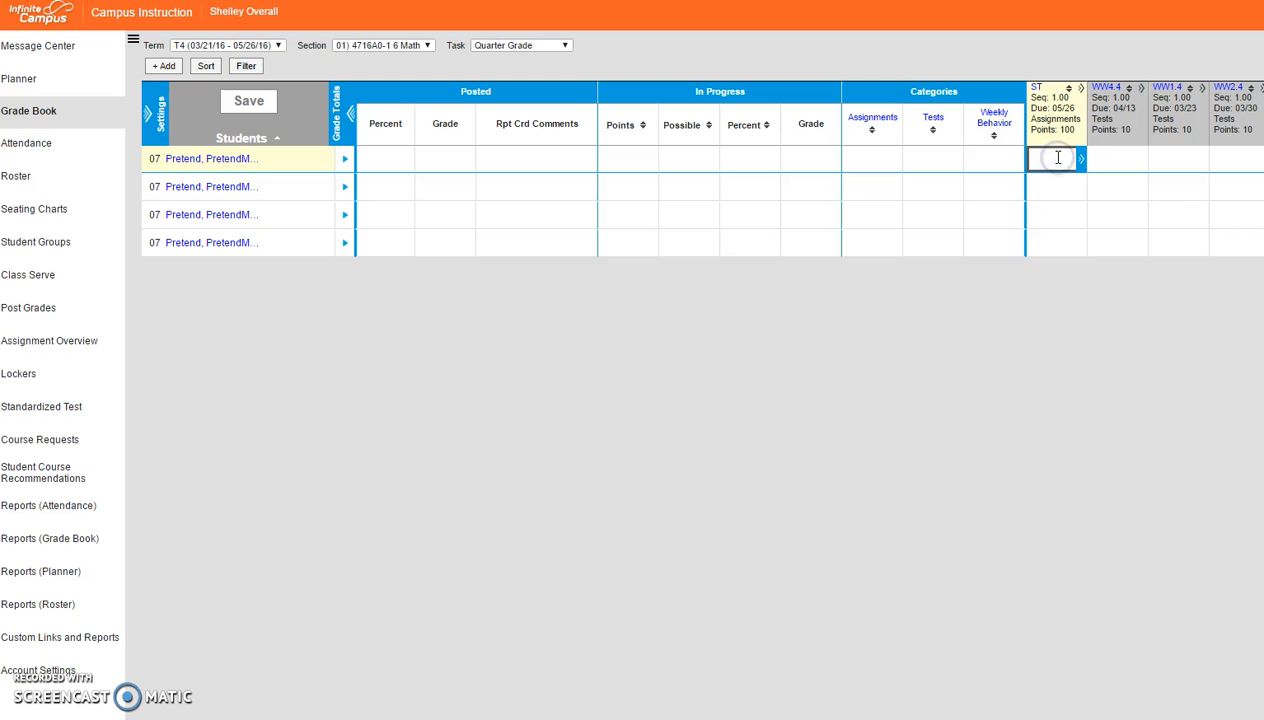
Step: Enter scores of 100, 90, 85 and 70 for the four students in the grade book's ST column
text(100)
key(Return)
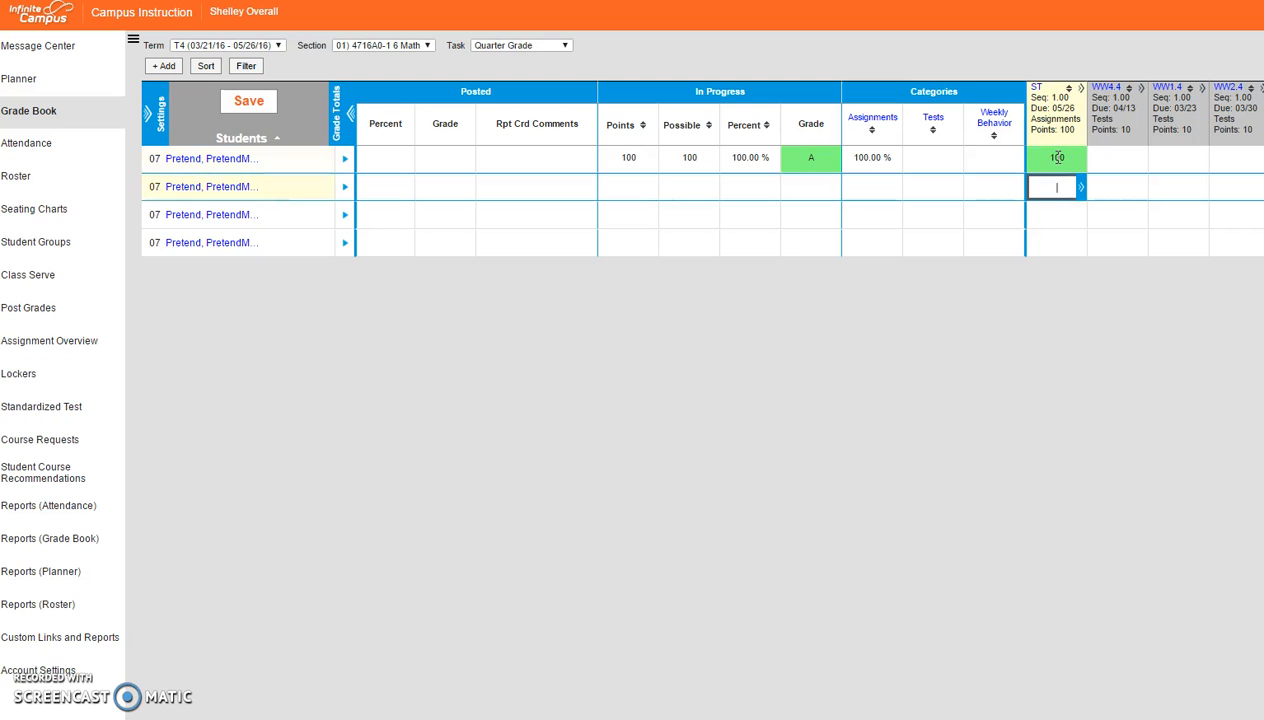
key(Return)
text(85)
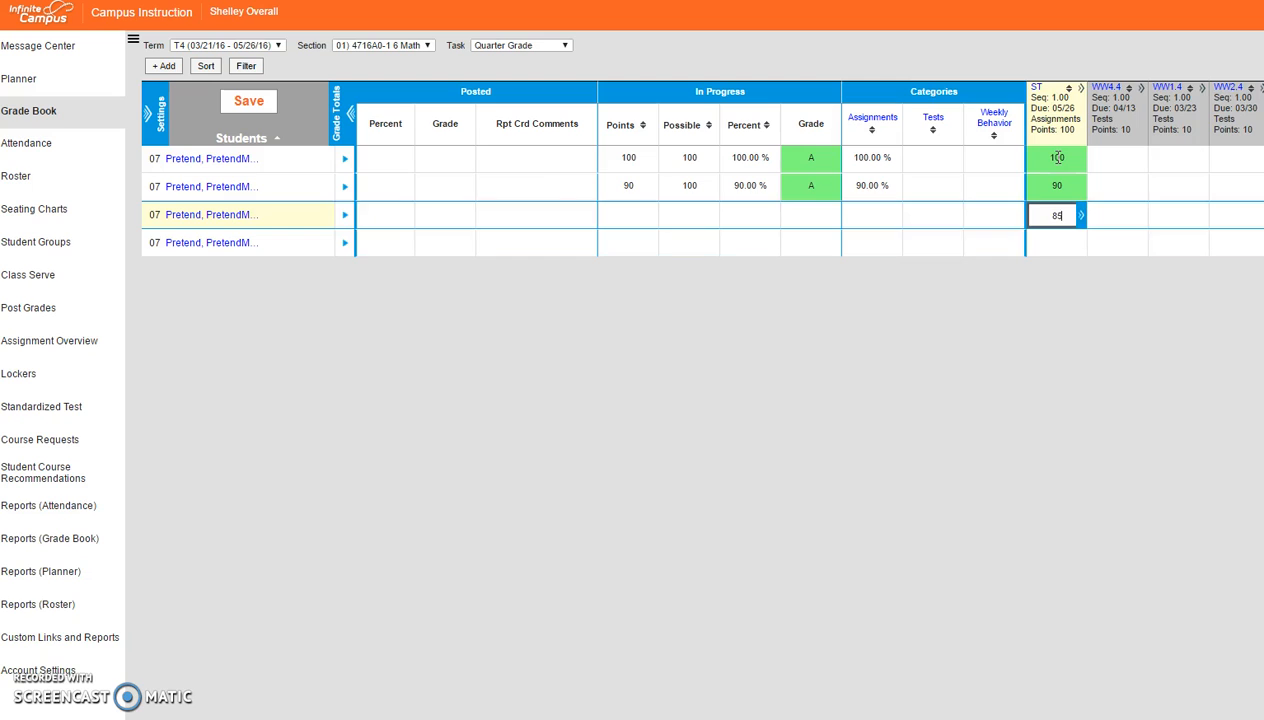
key(Return)
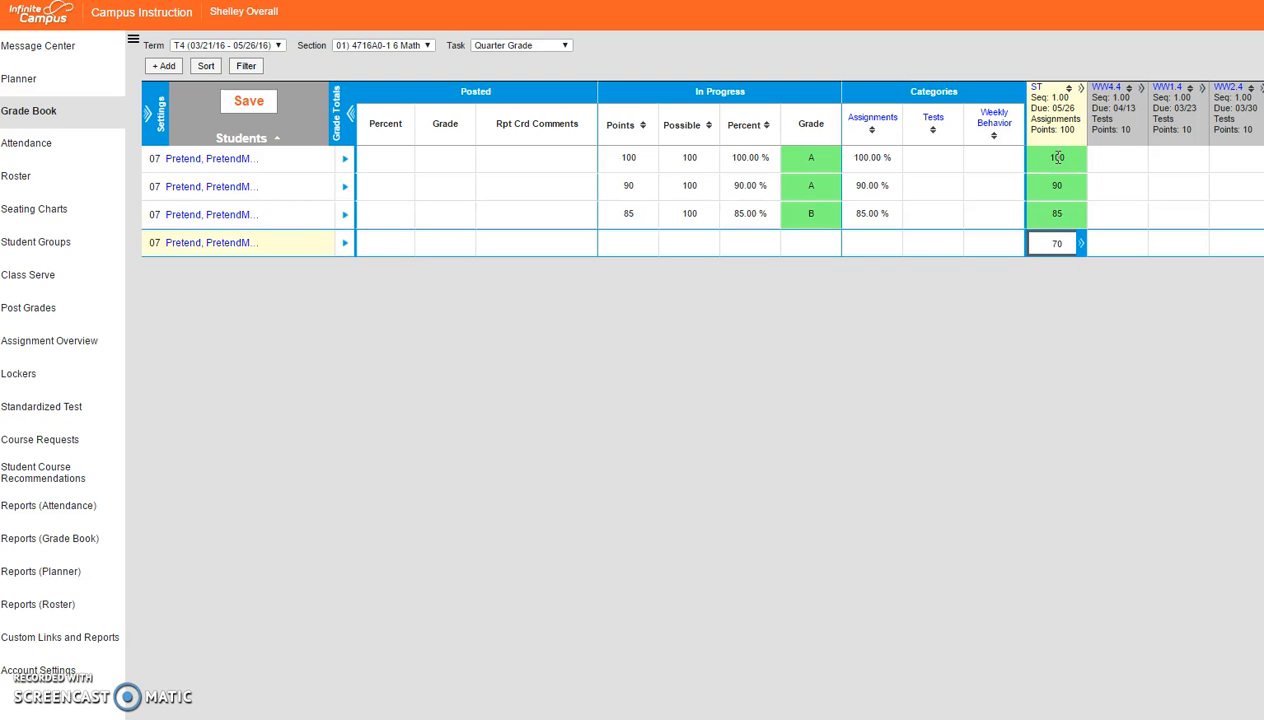
text(70)
key(Return)
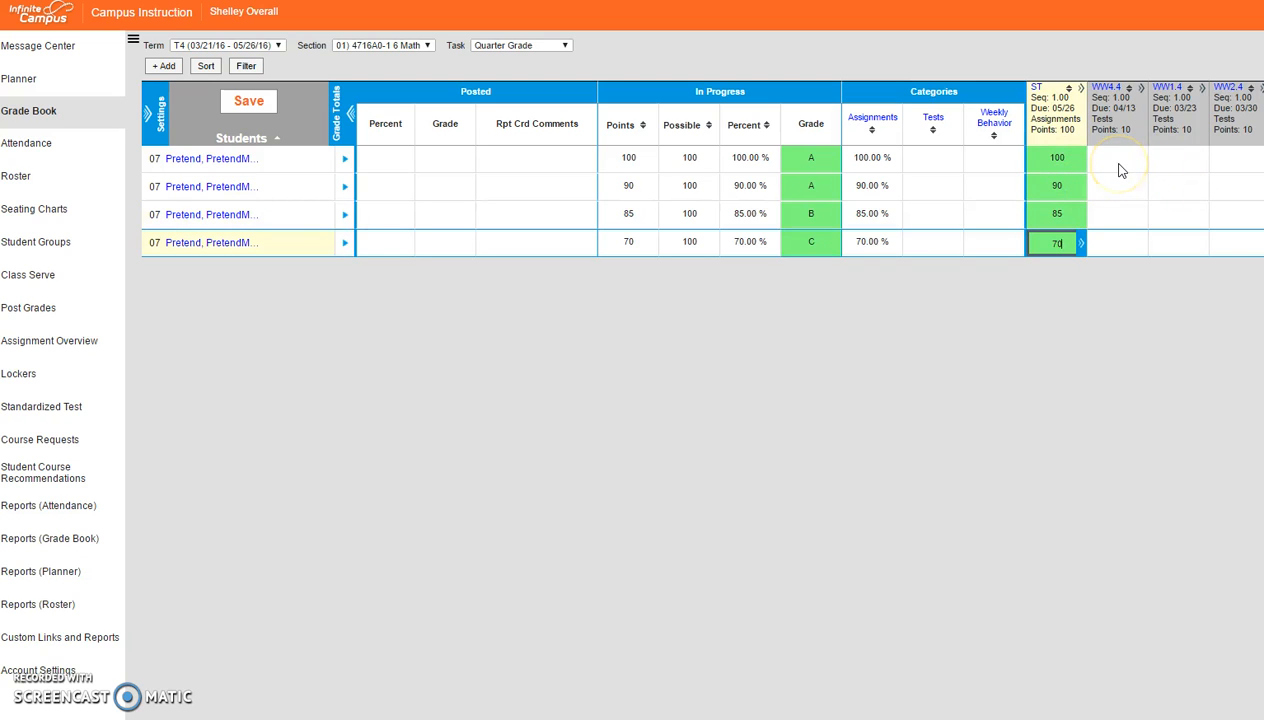
Step: Clear all four students' scores from the ST column in the grade book
mouse_move(1048, 100)
click(1064, 157)
key(BackSpace)
key(Return)
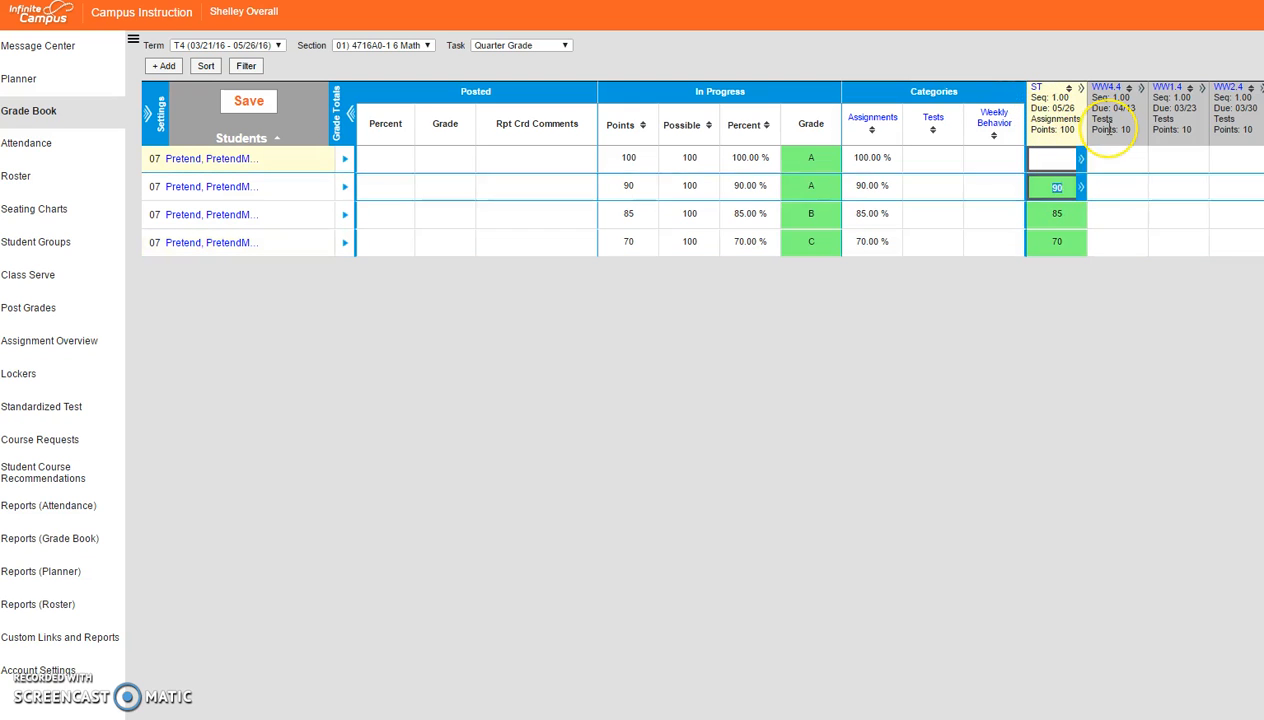
key(BackSpace)
key(Return)
key(BackSpace)
key(Return)
key(BackSpace)
Step: Open the ST assignment's details and bring up its student scoring window
click(1048, 92)
click(907, 403)
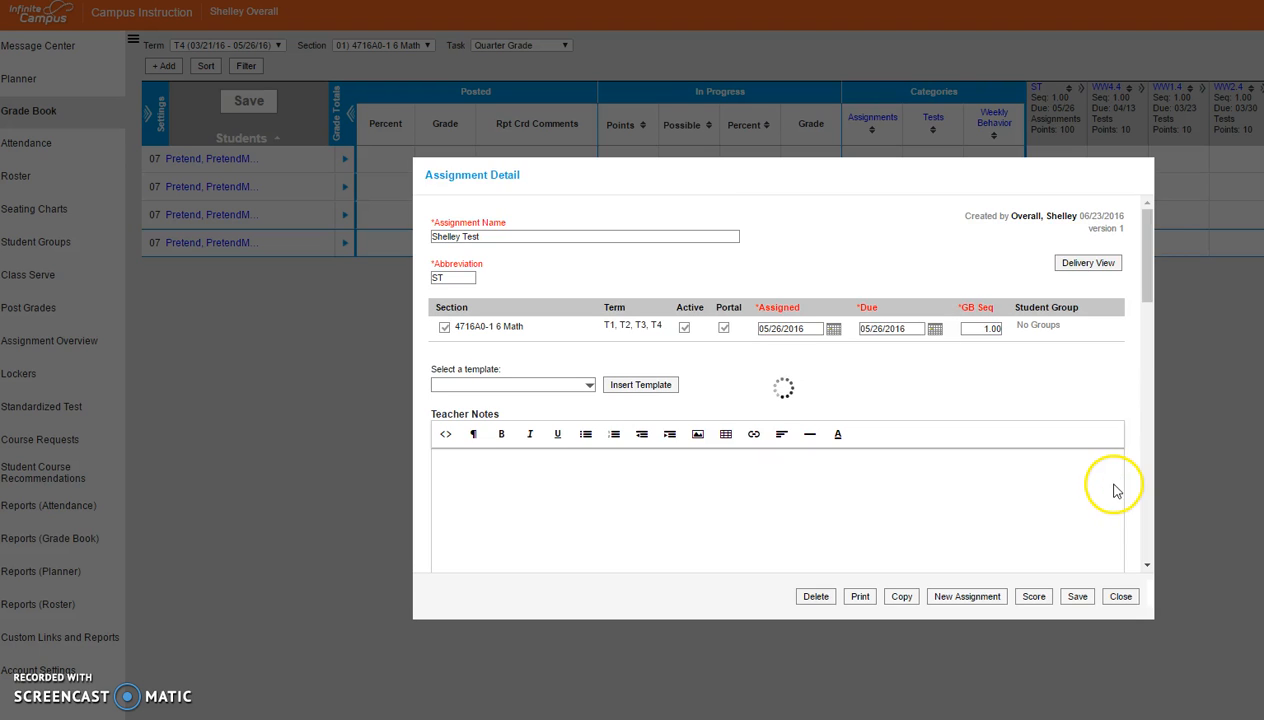
drag(1147, 243, 1136, 436)
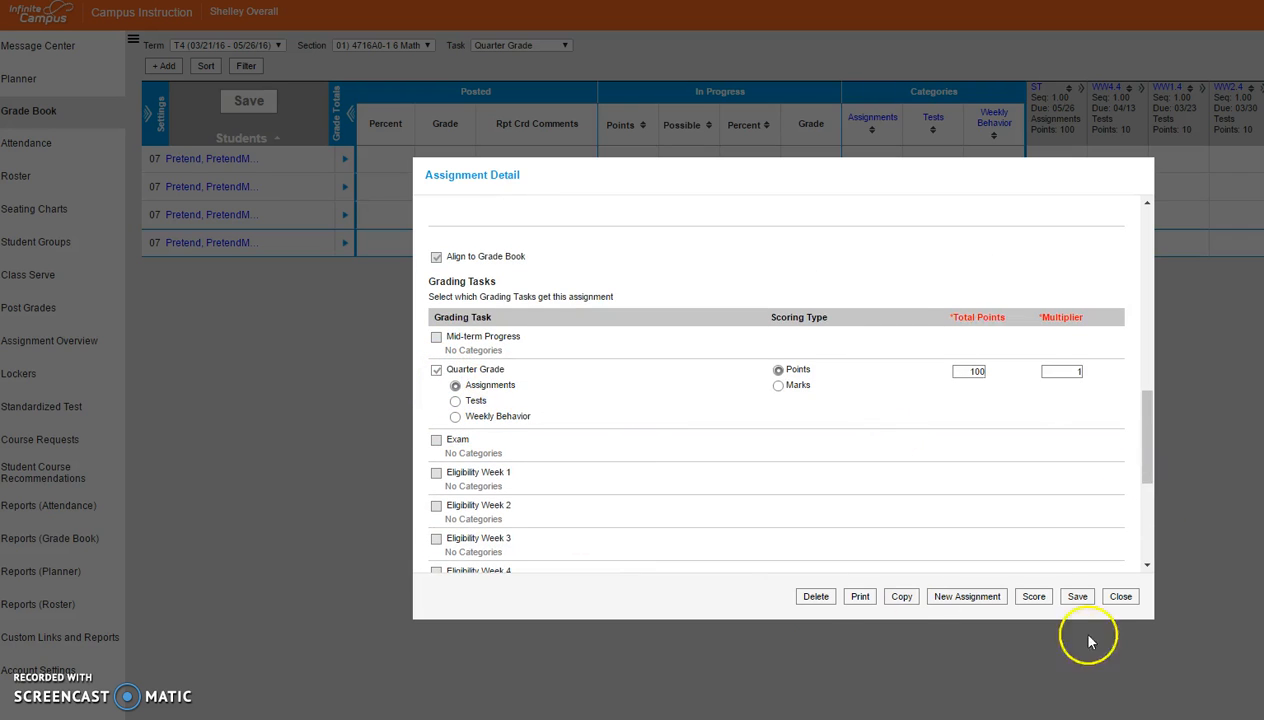
click(1033, 598)
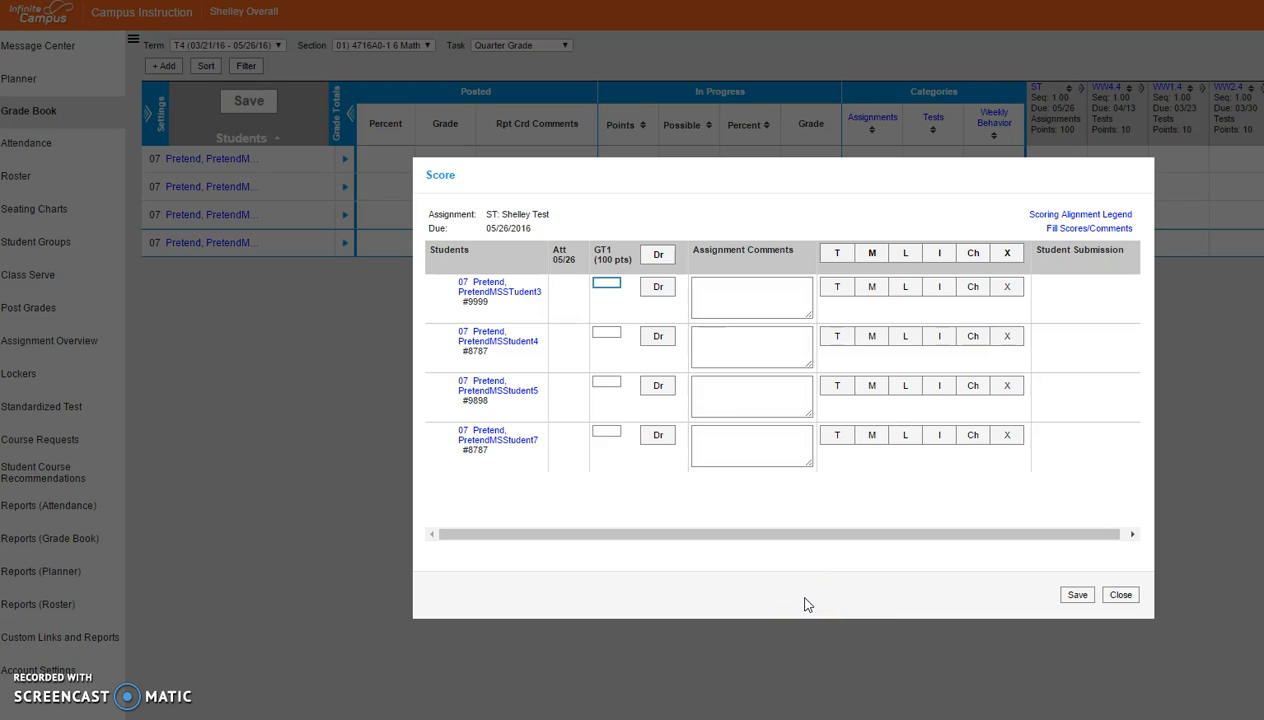
Step: Score the four students 100, 95, 85 and 75 on the ST assignment, save, and return to the grade book
click(609, 287)
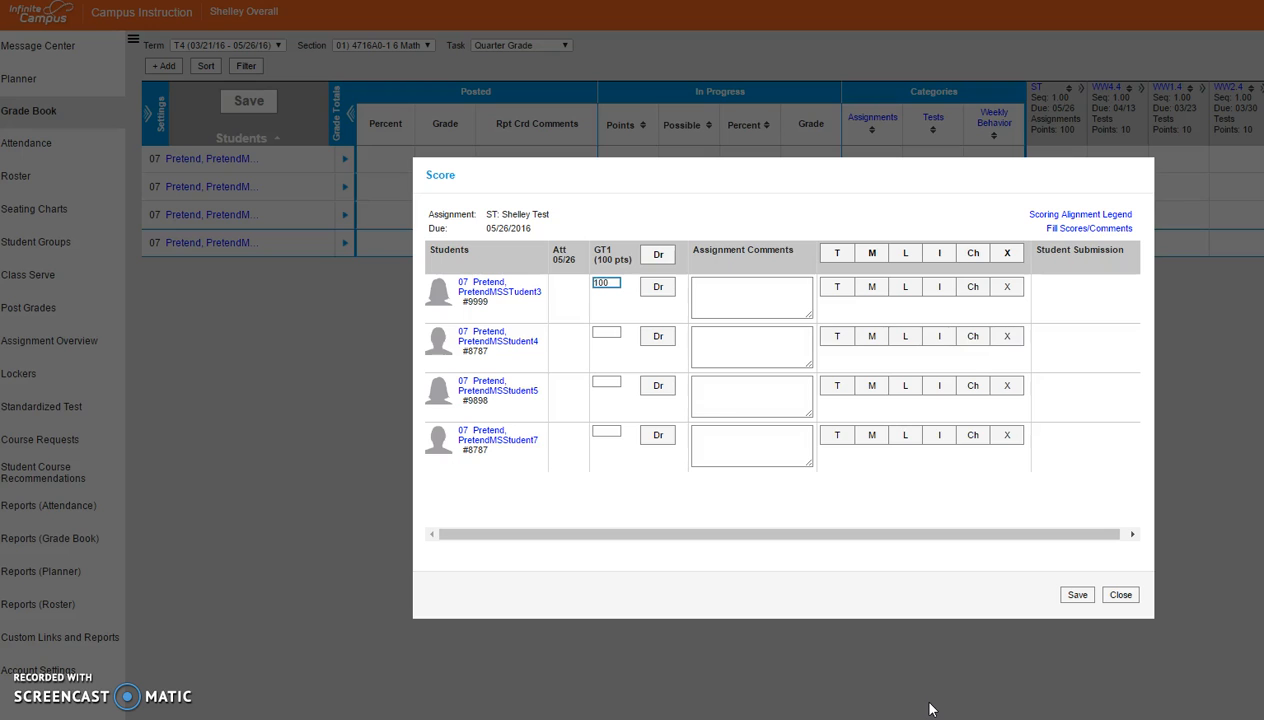
key(Tab)
key(Tab)
key(Tab)
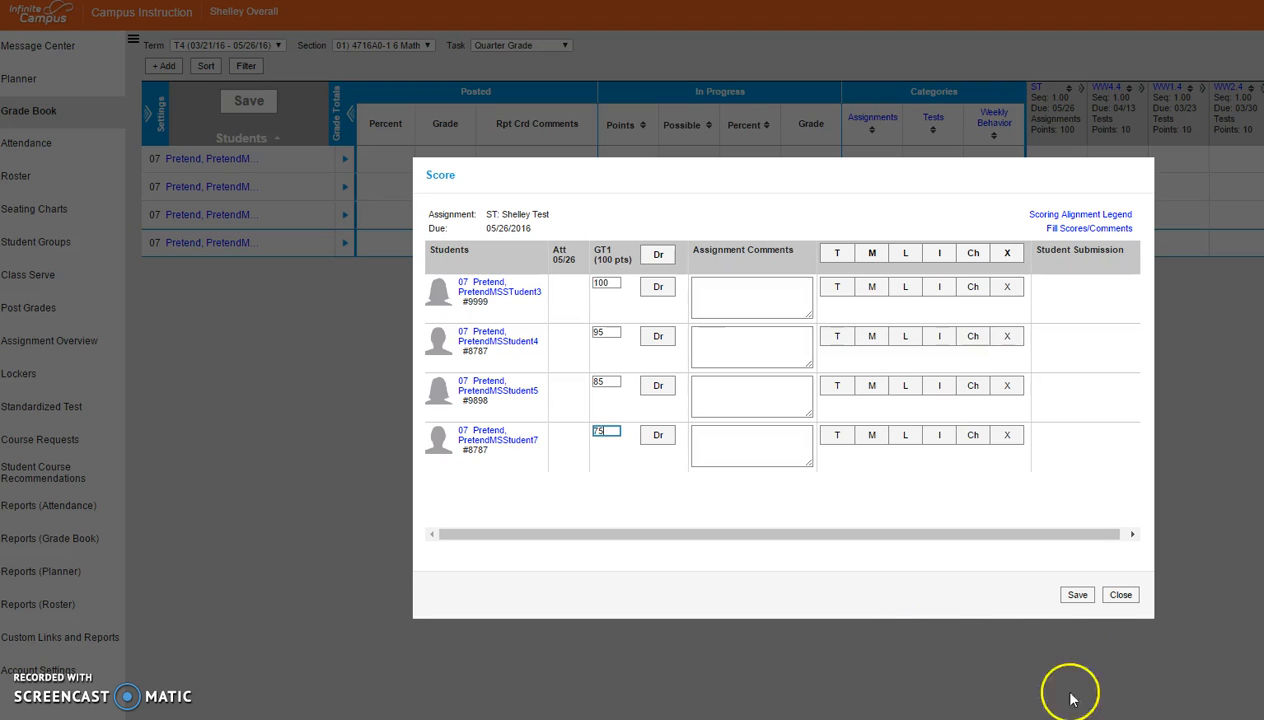
click(1077, 595)
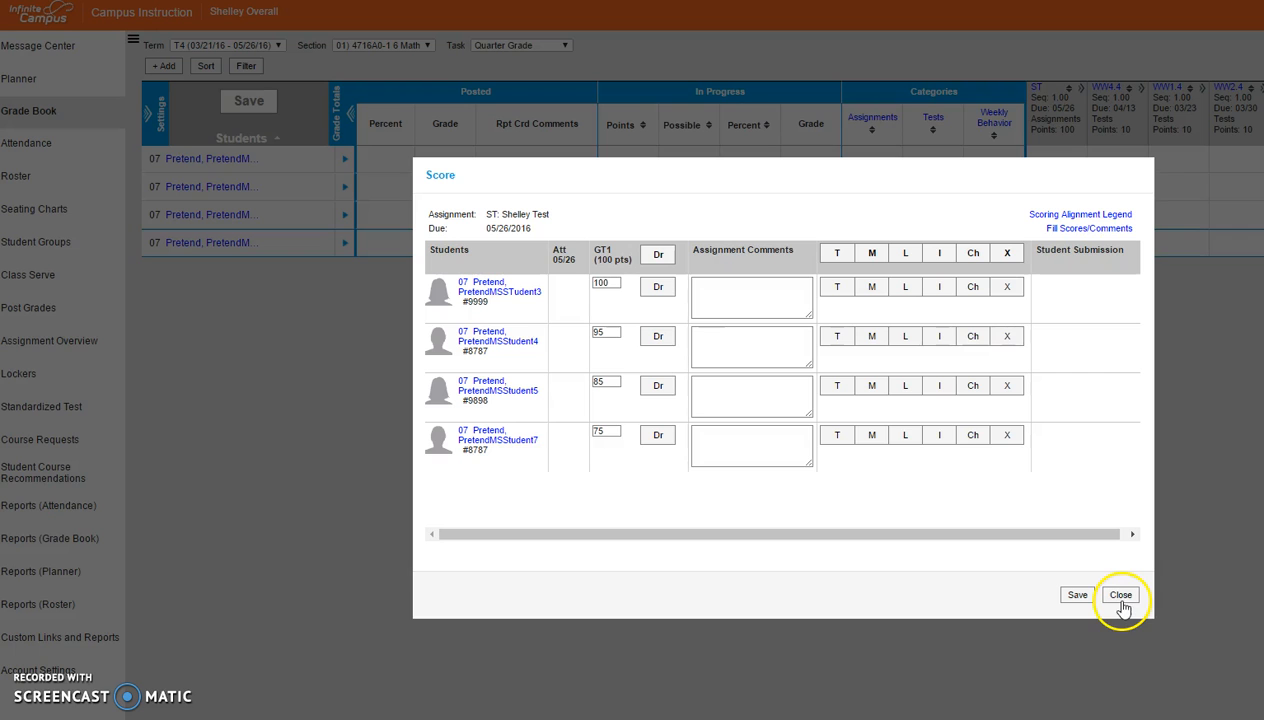
click(1121, 596)
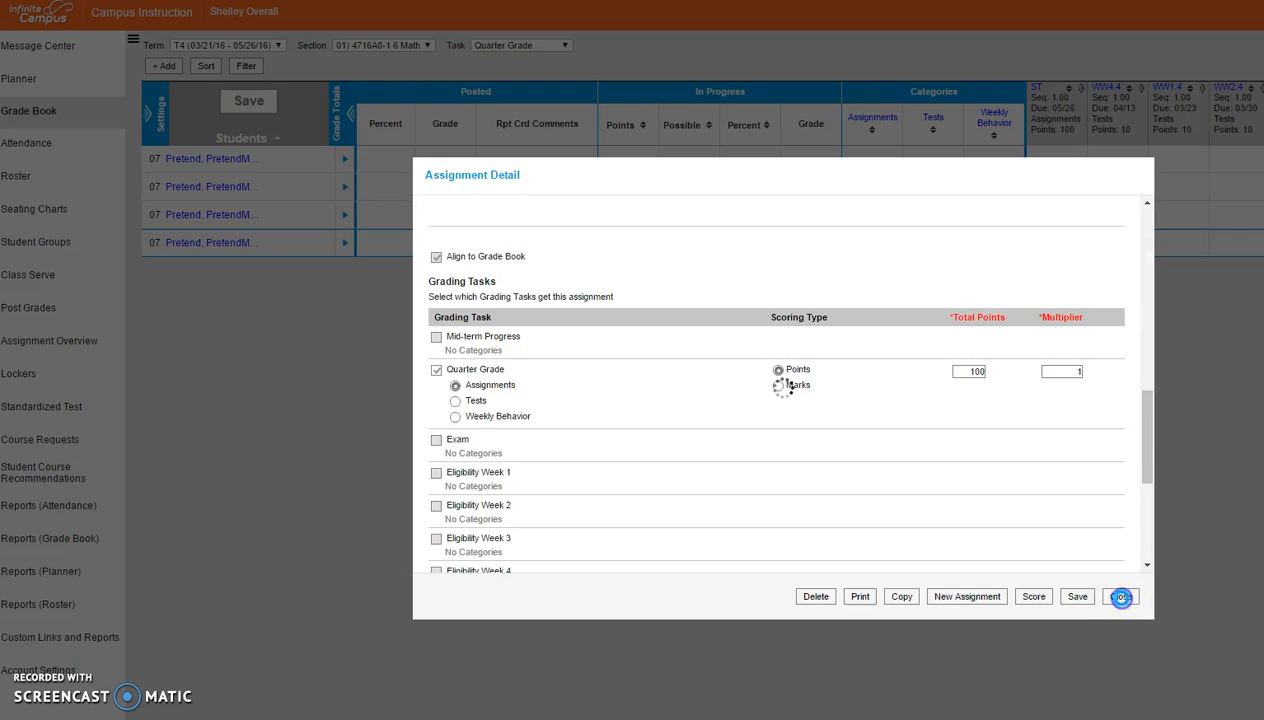
click(1120, 598)
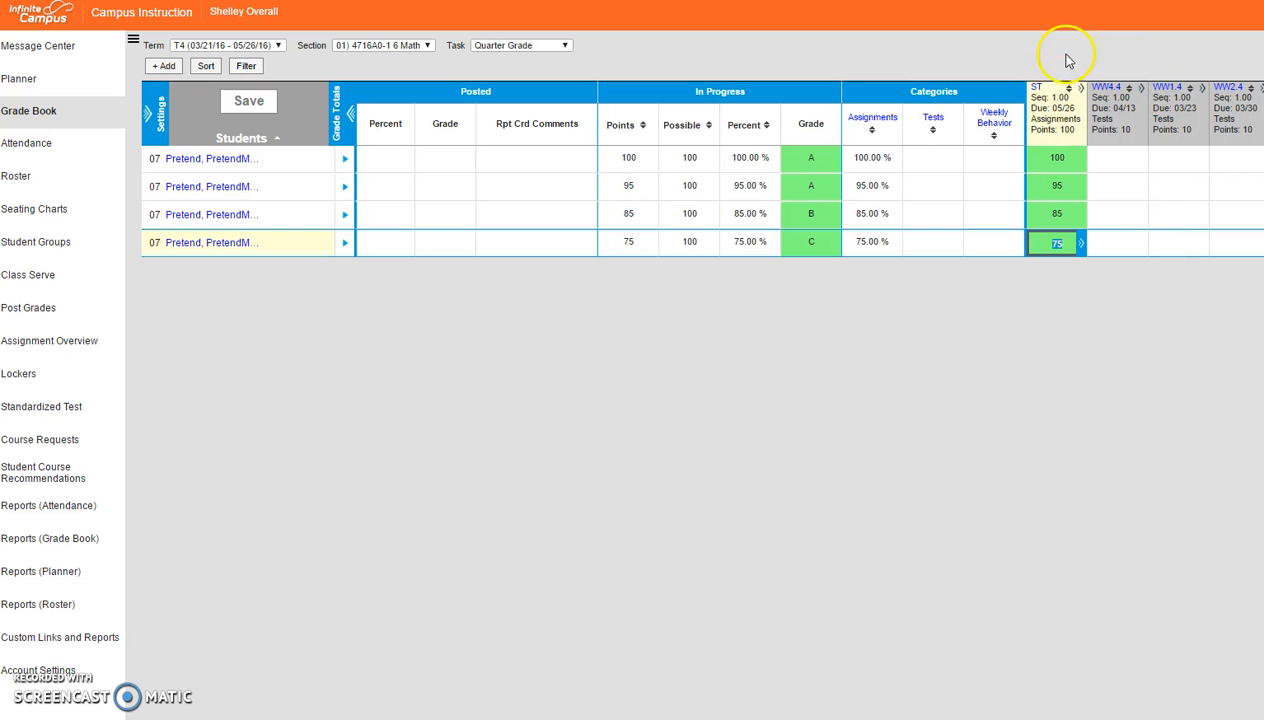